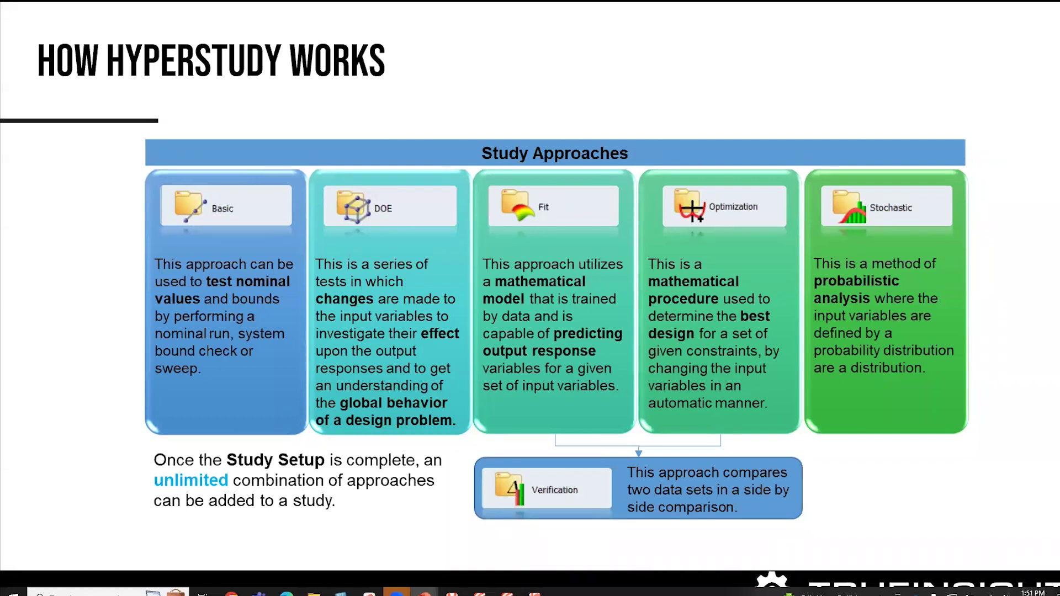
# - Advance the slideshow to the Demonstration title slide
pyautogui.press('Right')
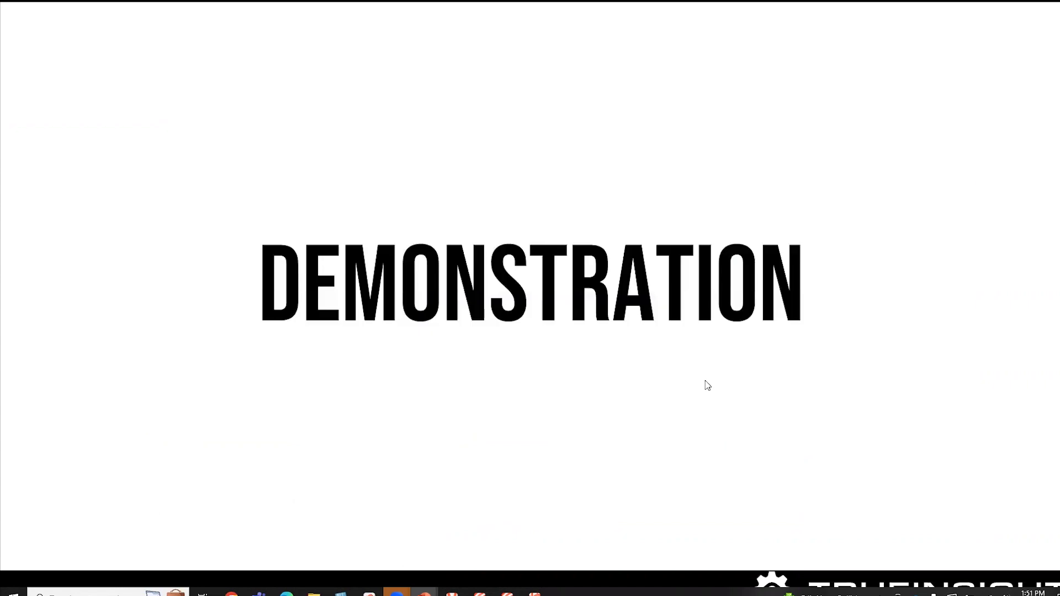
# - Exit the slideshow and switch to the untitled HyperStudy 2021.2 Start page
pyautogui.press('Escape')
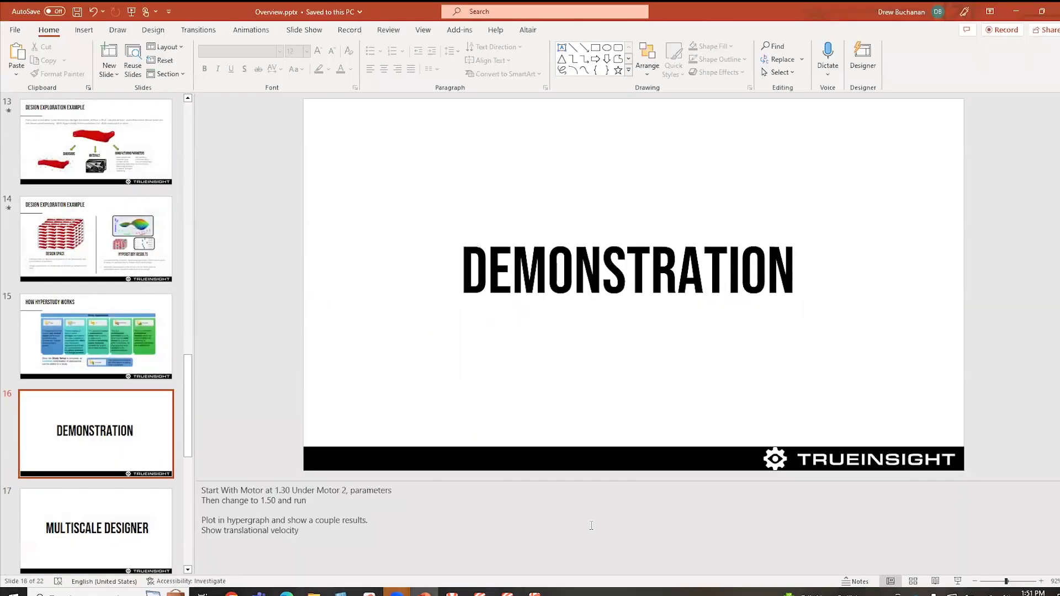
pyautogui.click(480, 593)
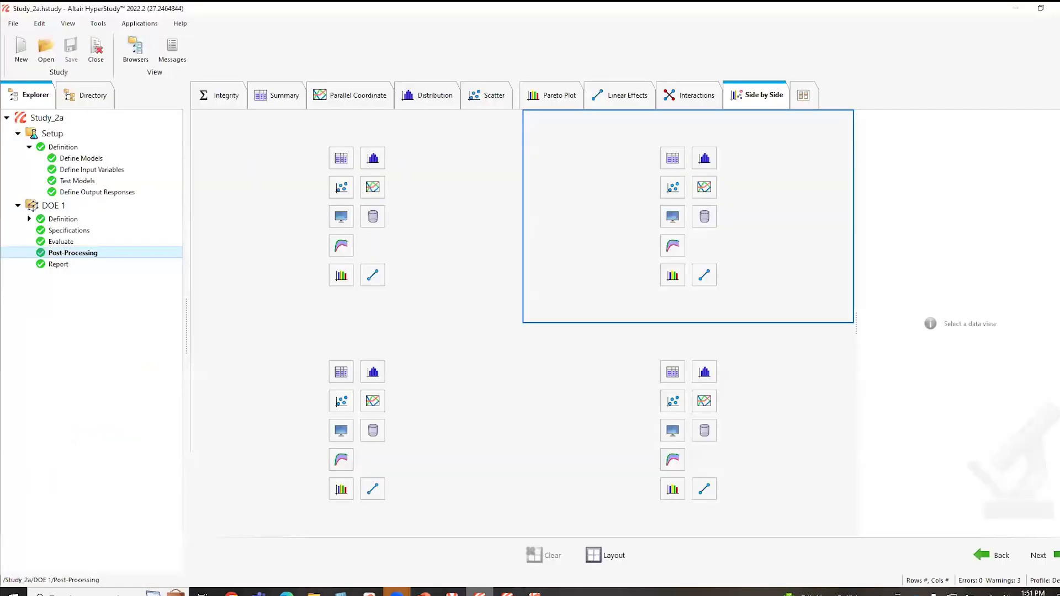
pyautogui.click(507, 593)
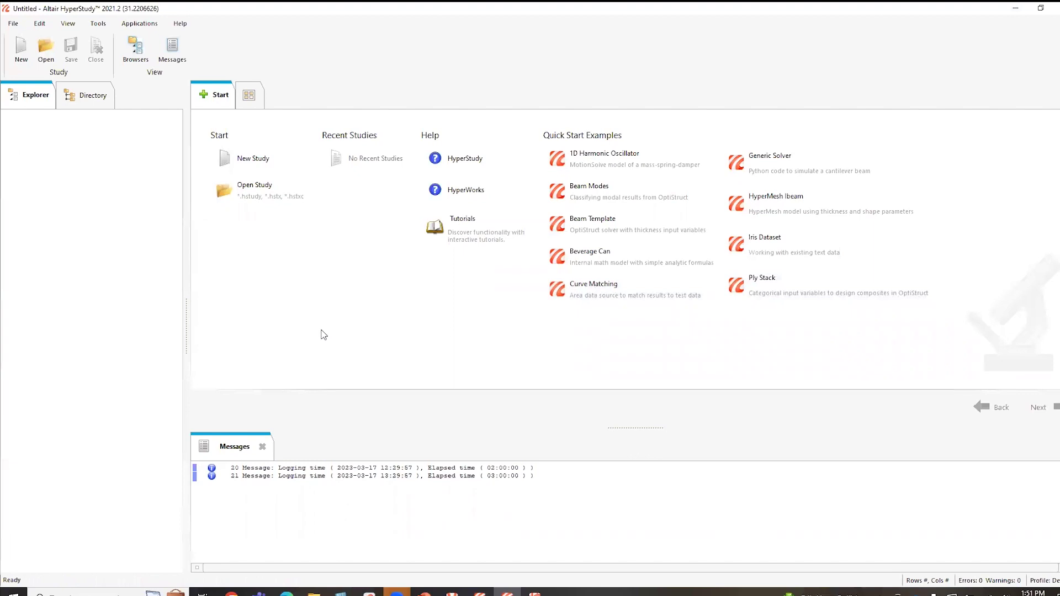
# - Create Study_1 in Desktop\Unsung Heroes Webinar\Hyperstudy\Demo, replacing the existing approaches directory
pyautogui.click(253, 160)
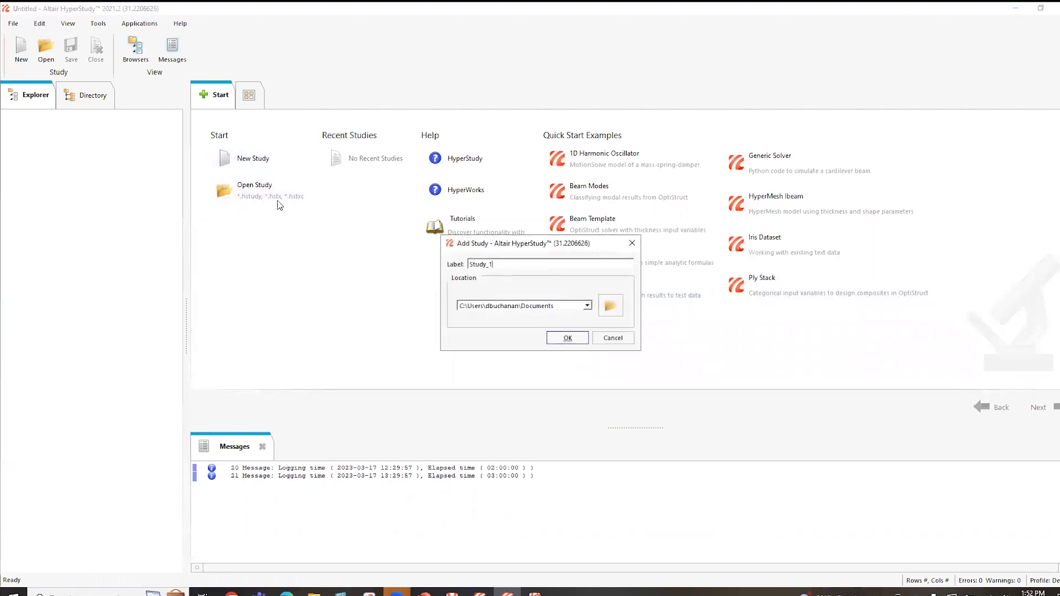
pyautogui.click(608, 307)
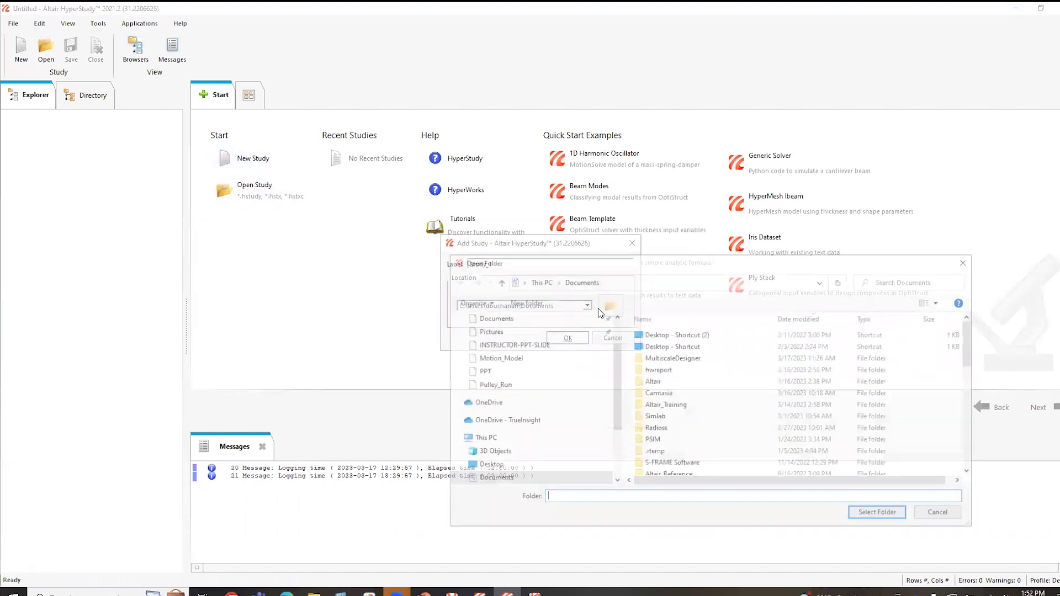
pyautogui.click(480, 471)
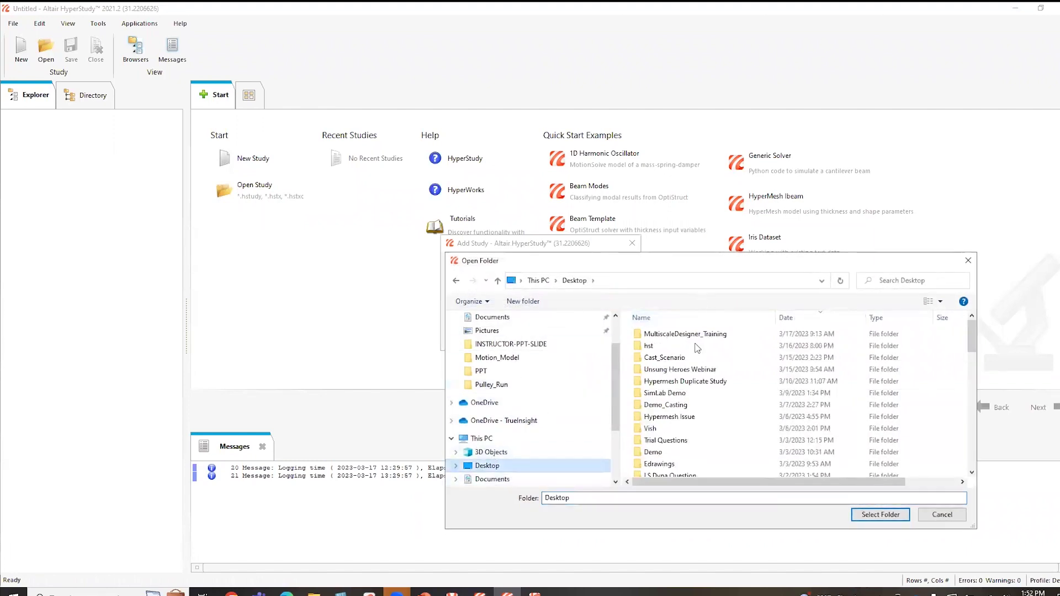
pyautogui.doubleClick(687, 369)
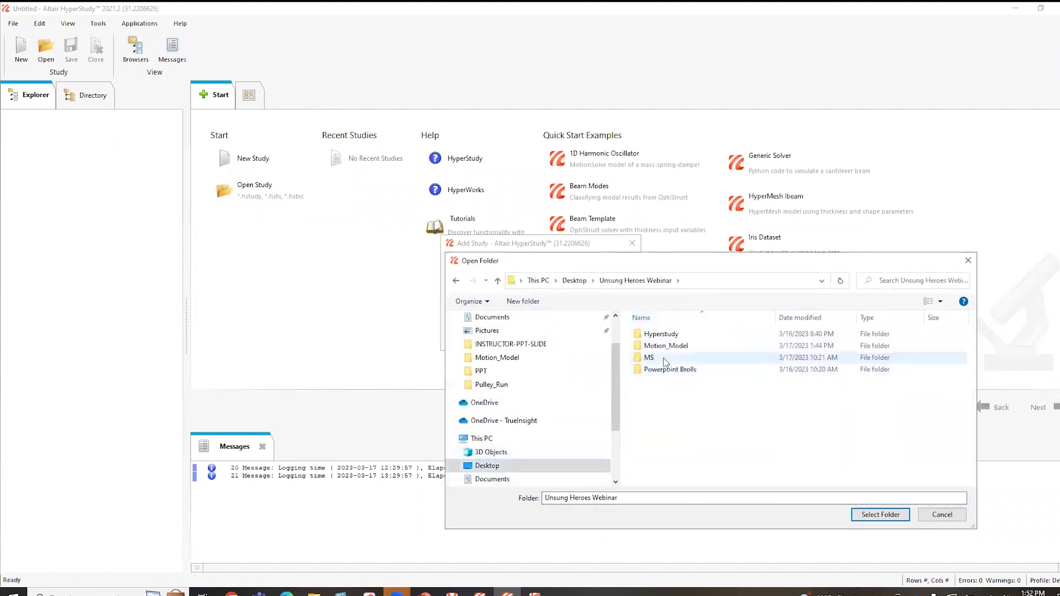
pyautogui.doubleClick(661, 334)
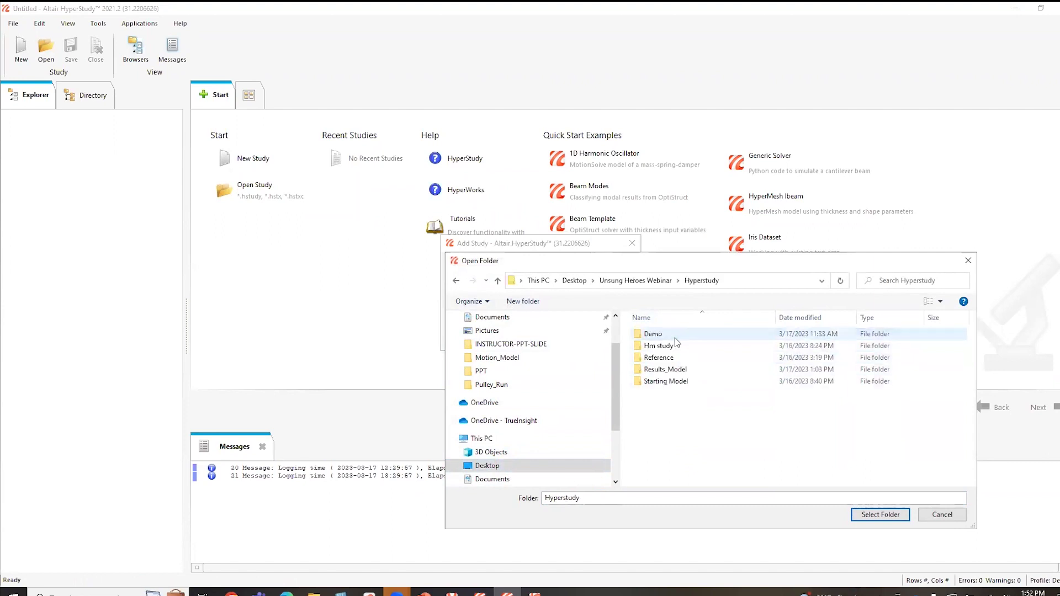
pyautogui.doubleClick(650, 334)
pyautogui.click(880, 515)
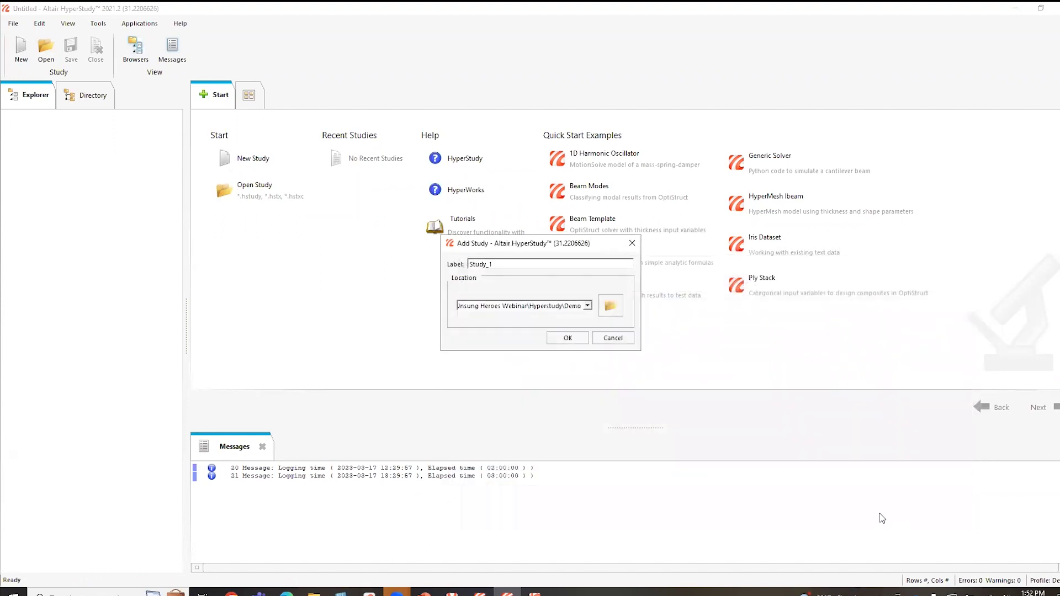
pyautogui.click(567, 339)
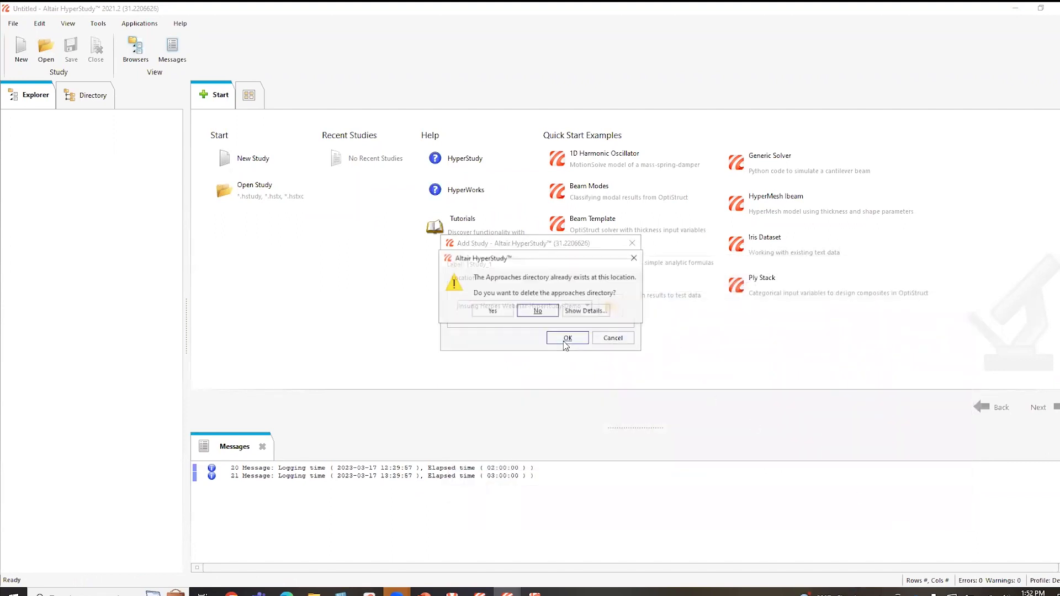
pyautogui.click(502, 311)
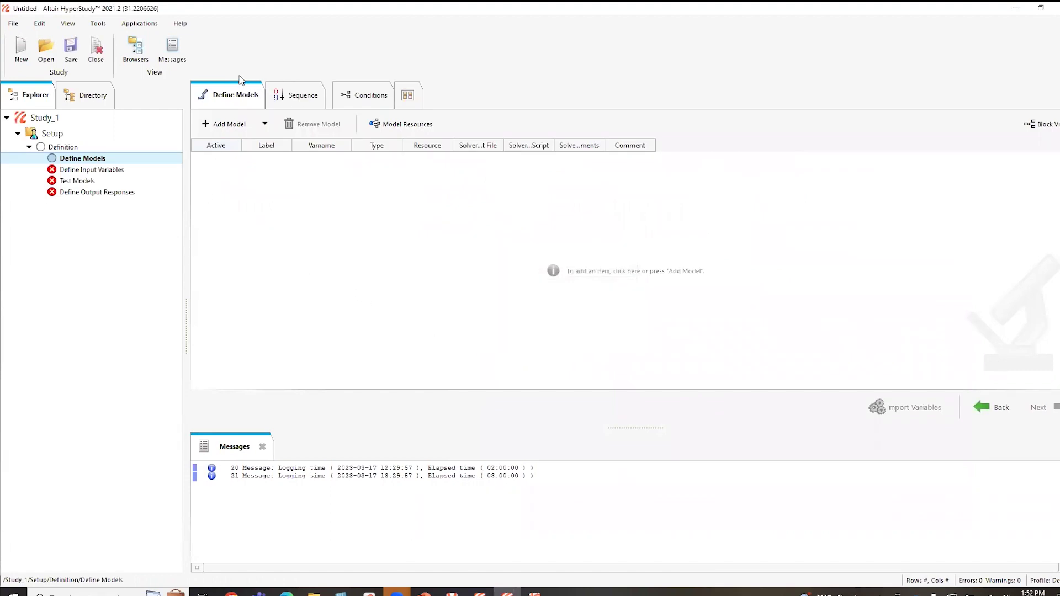
# - Add a HyperMesh-type model labelled HyperMesh 1 (varname m_1)
pyautogui.click(226, 124)
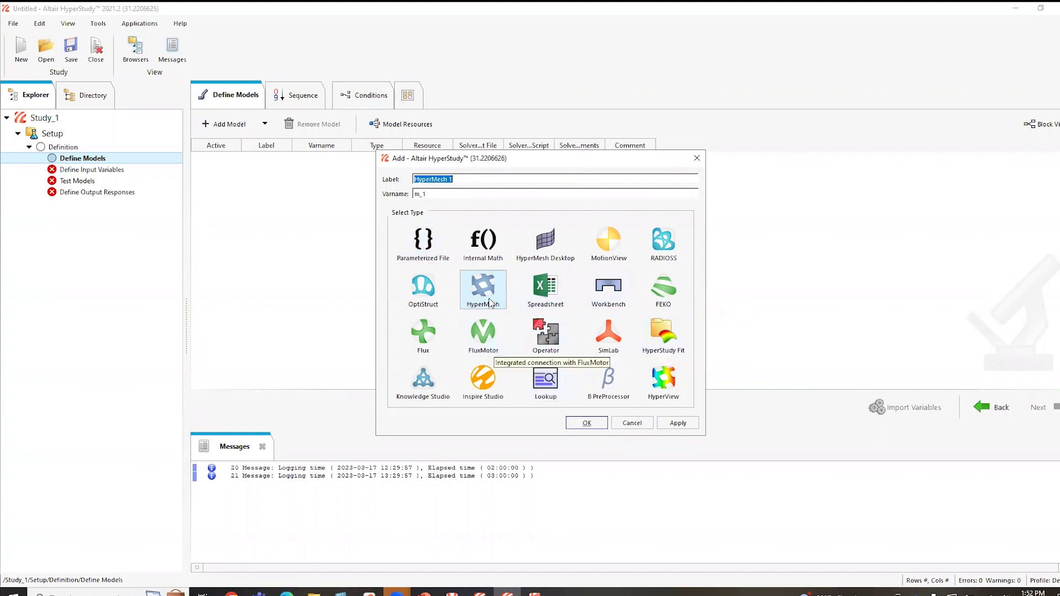
pyautogui.click(587, 423)
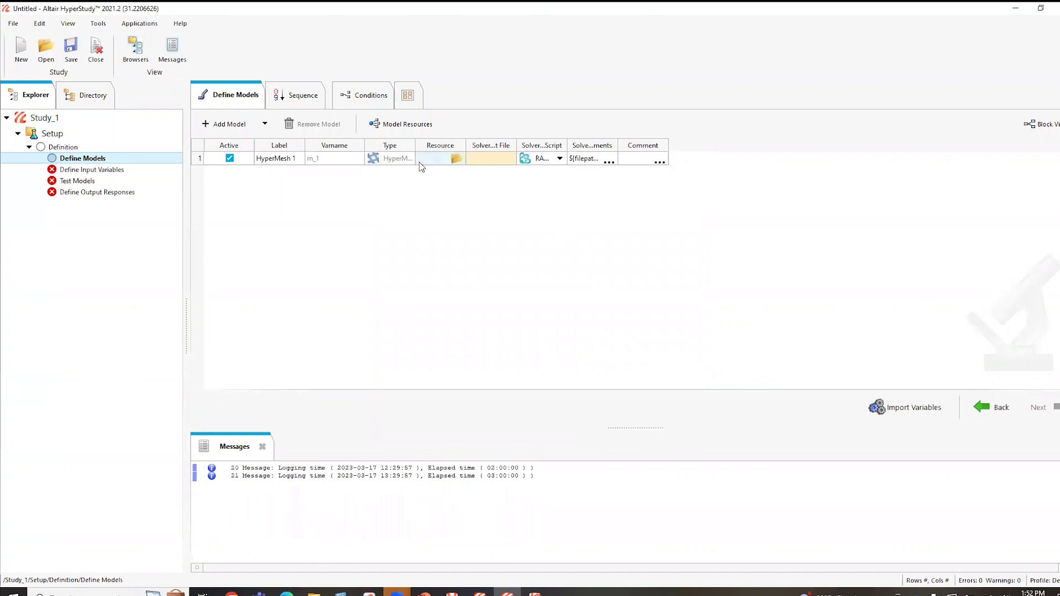
# - Switch HyperMesh 1's solver script to OptiStruct and load its .hm model file
pyautogui.click(561, 160)
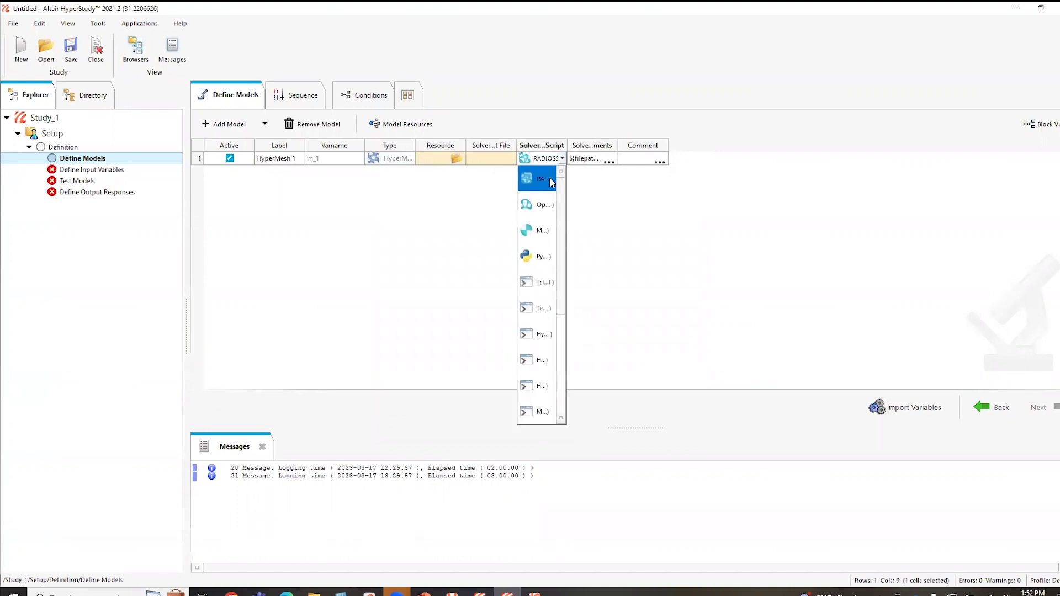
pyautogui.click(541, 202)
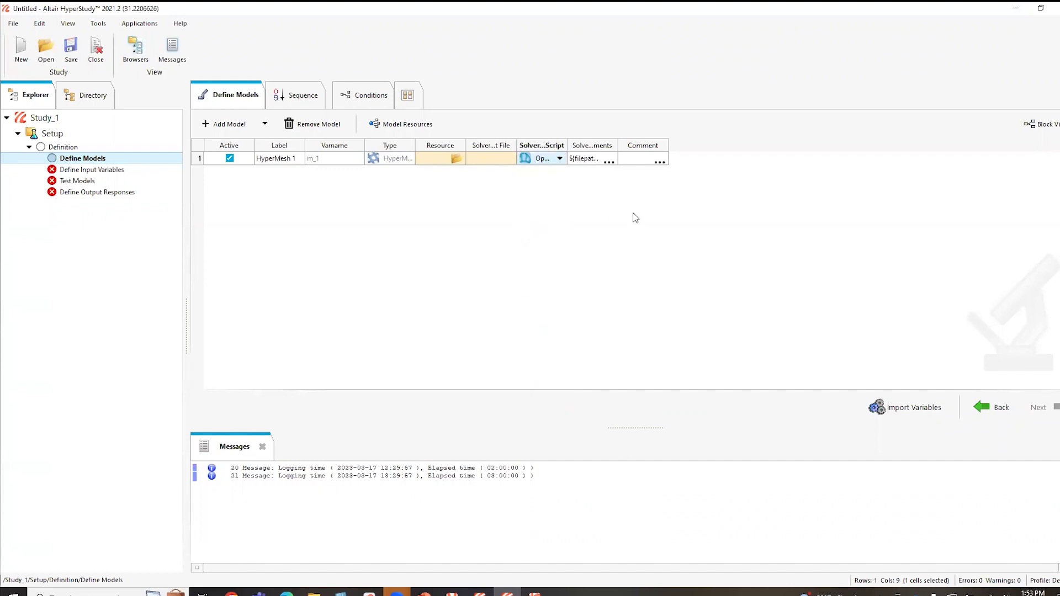
pyautogui.click(456, 160)
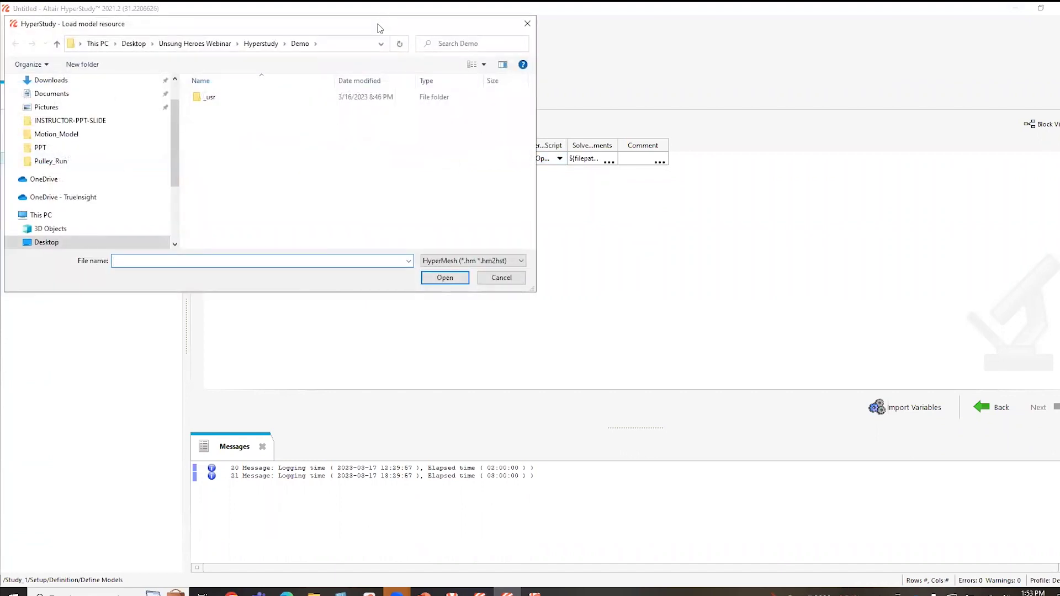
pyautogui.press('Escape')
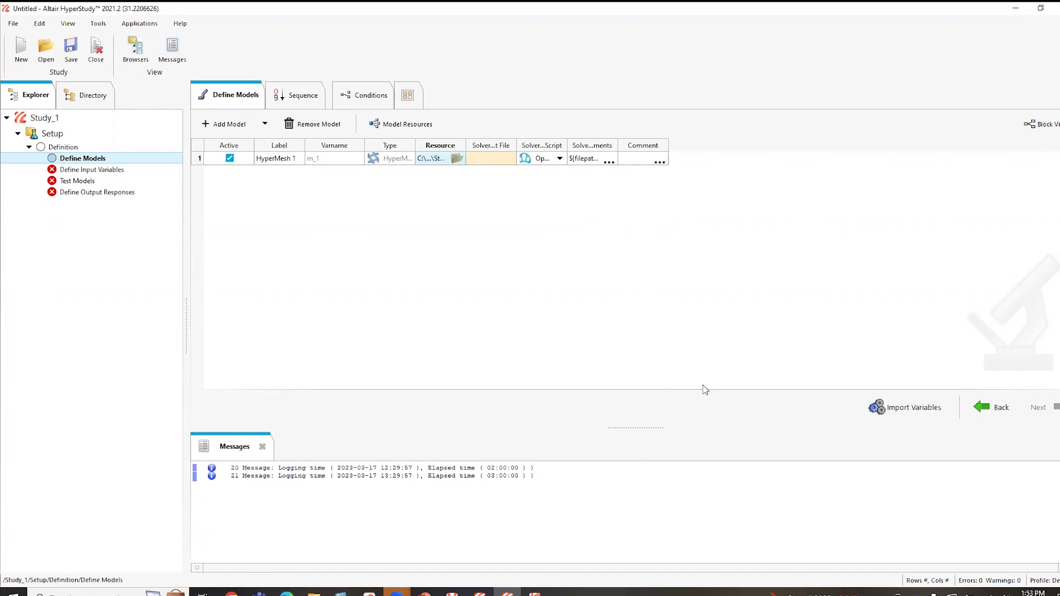
# - Import the nine Shape parameters high_S through length_1_S from HyperMesh, then cancel the picker
pyautogui.click(906, 409)
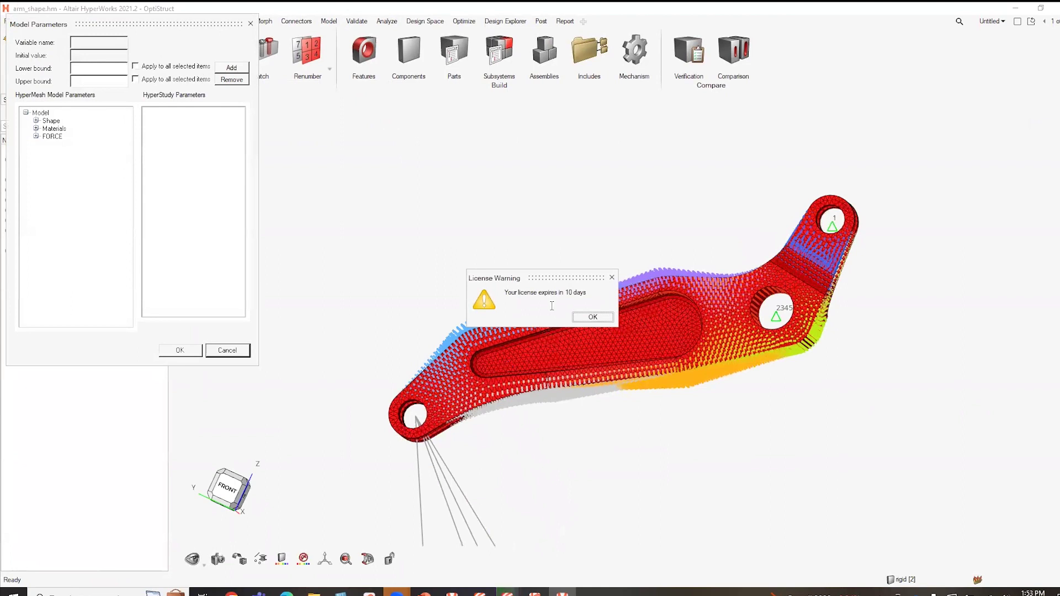
pyautogui.click(36, 120)
pyautogui.click(61, 129)
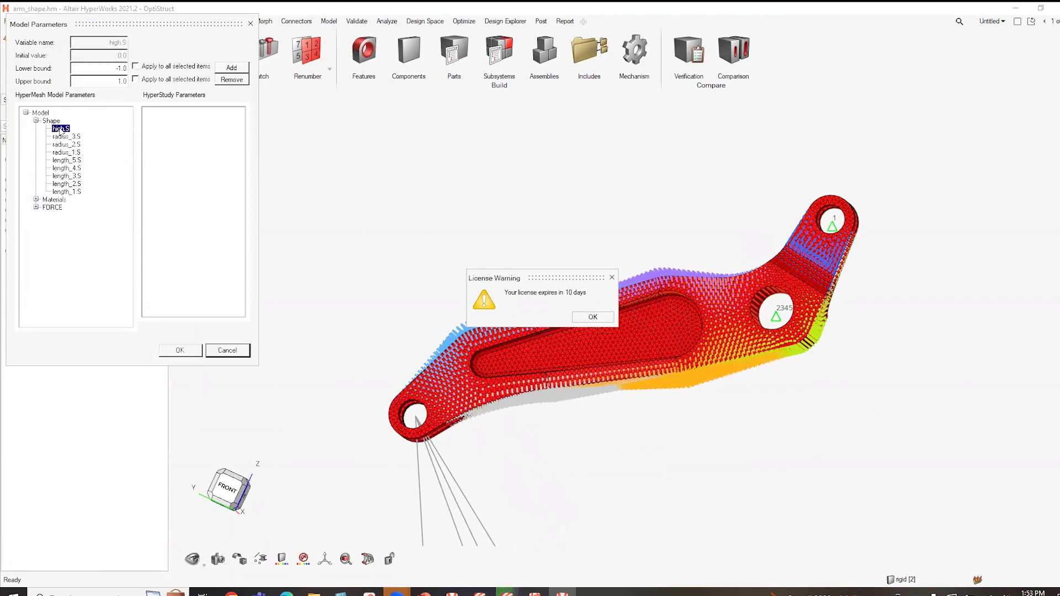
pyautogui.keyDown('shift'); pyautogui.click(69, 193); pyautogui.keyUp('shift')
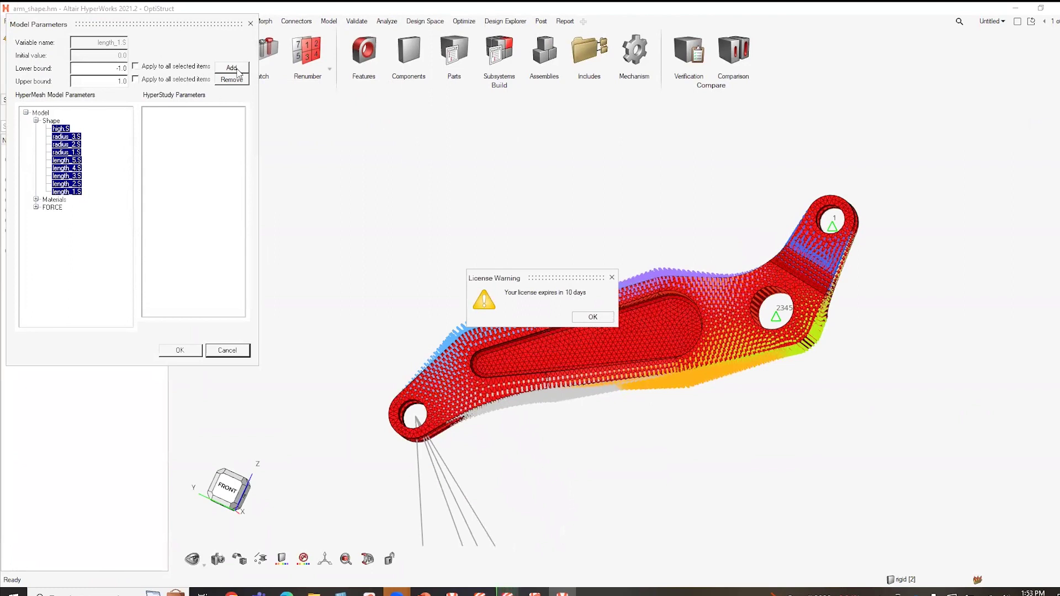
pyautogui.click(236, 69)
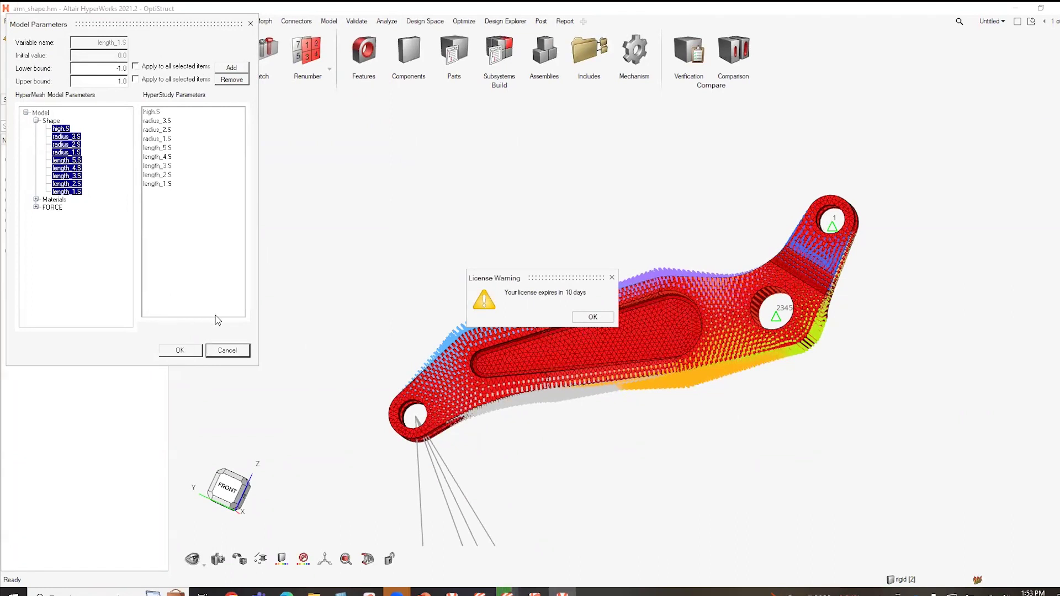
pyautogui.click(241, 353)
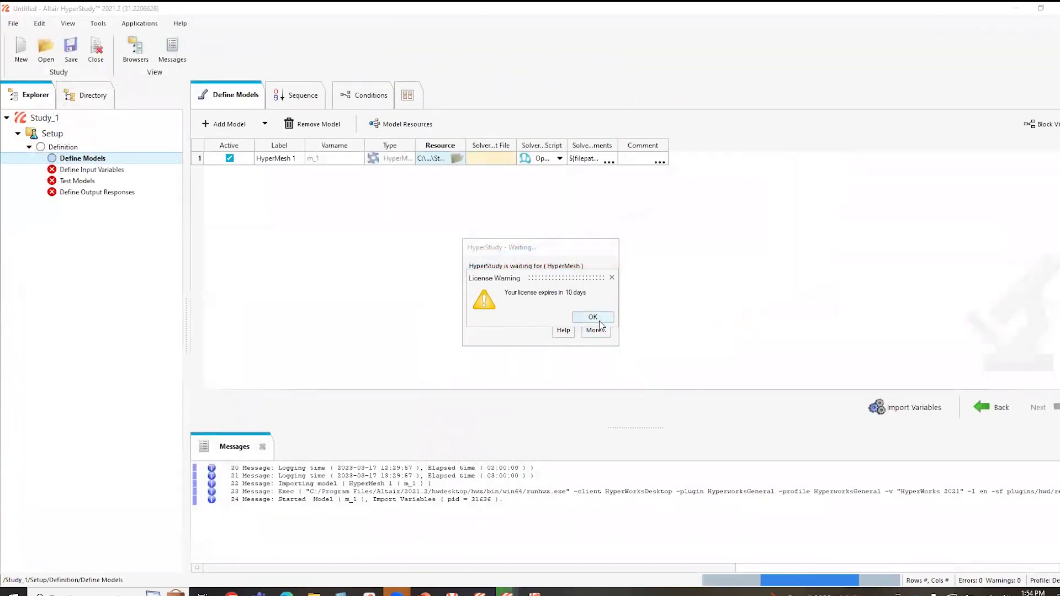
# - Dismiss the licence warning and review the input variable bounds and Test Models model data
pyautogui.click(601, 319)
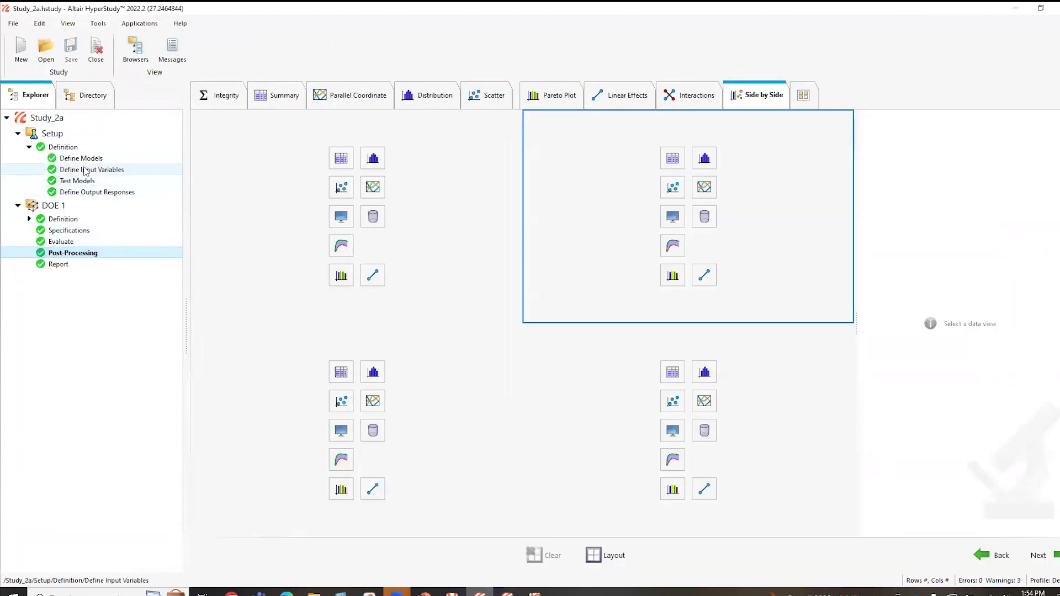
pyautogui.click(86, 171)
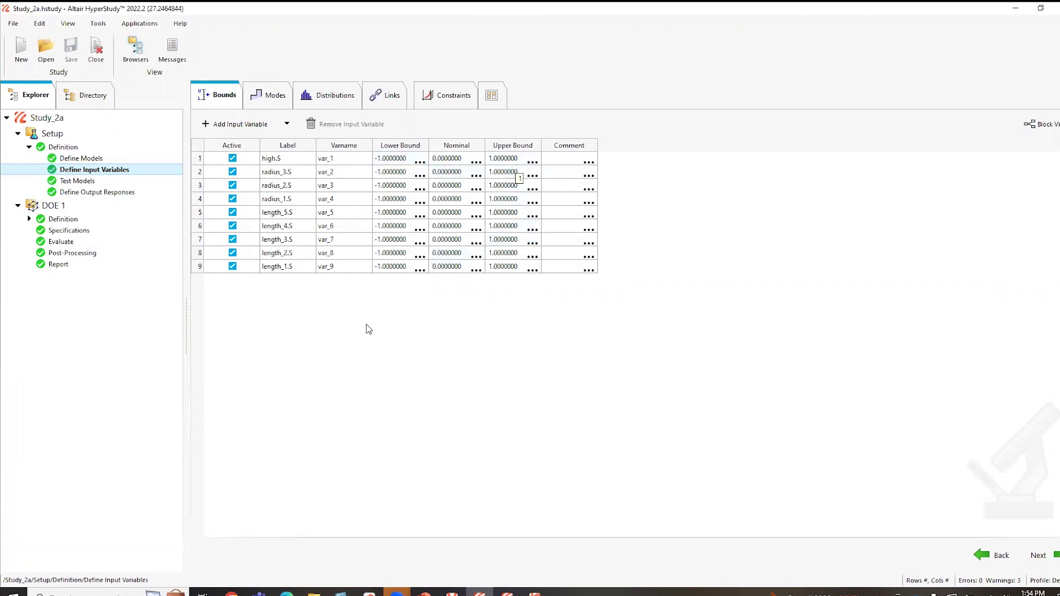
pyautogui.click(78, 181)
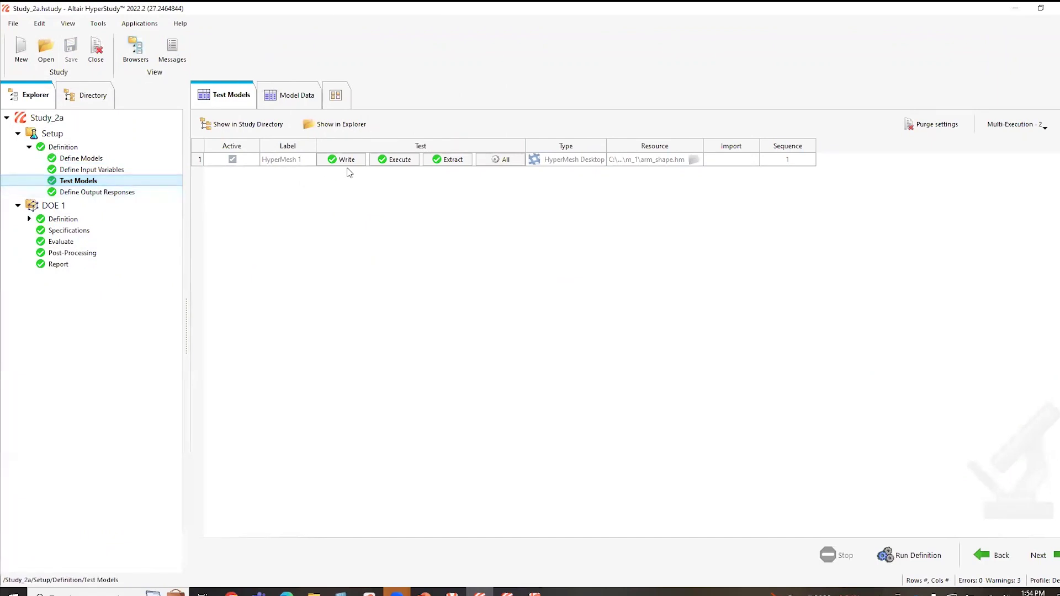
pyautogui.click(291, 95)
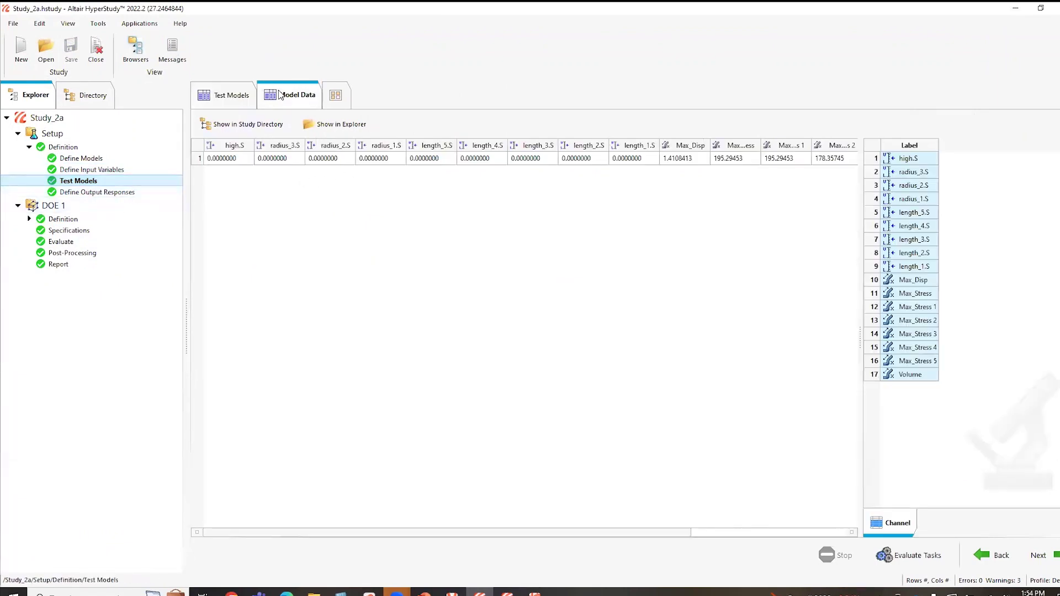
pyautogui.click(232, 97)
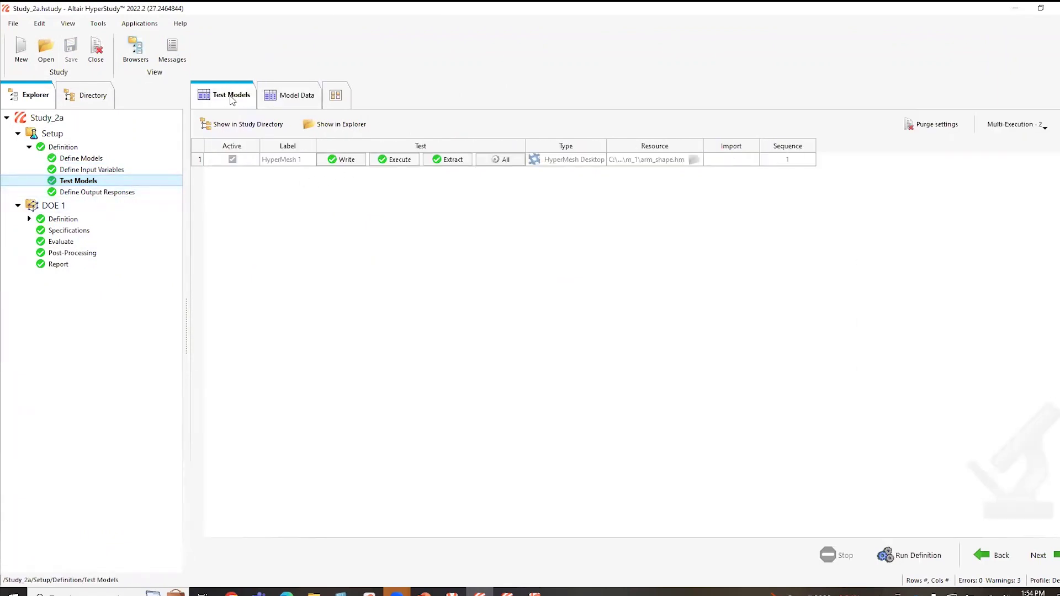
# - Review the DOE 1 specifications and evaluation data table, then go to Post-Processing
pyautogui.click(81, 232)
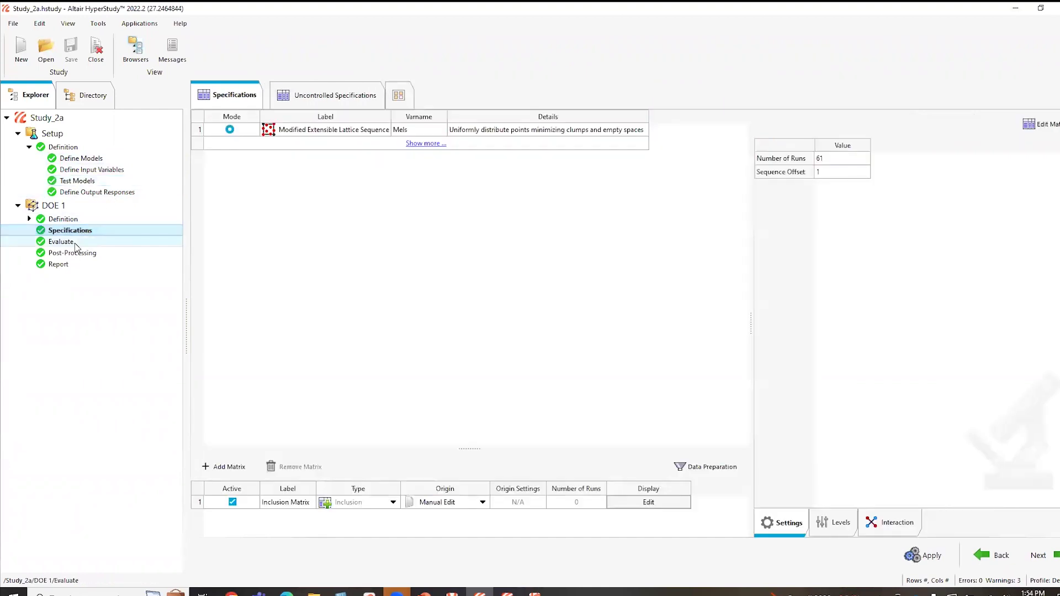
pyautogui.click(75, 243)
pyautogui.scroll(-3, 438, 334)
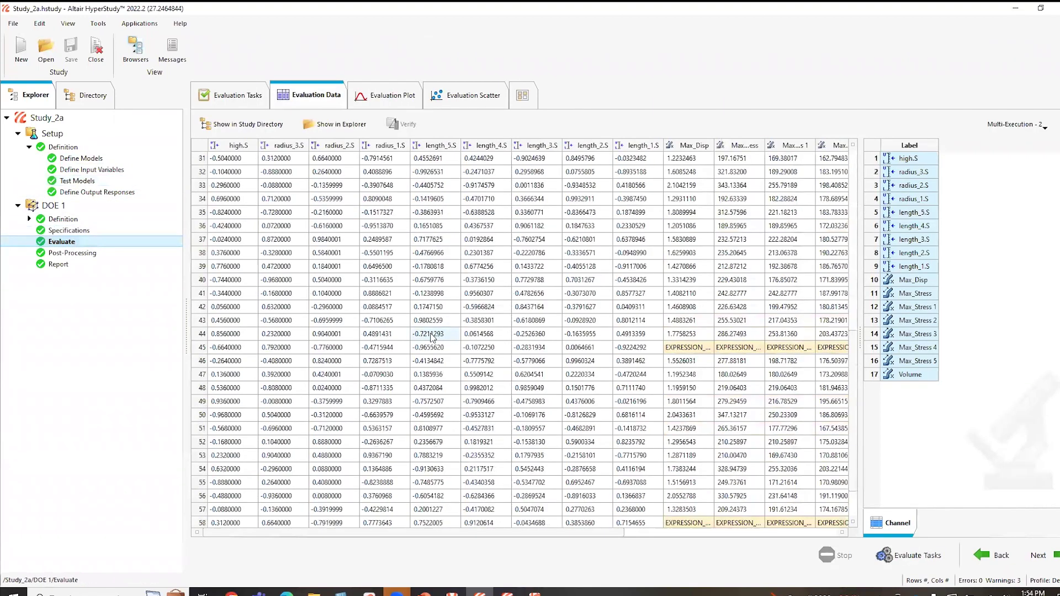
pyautogui.scroll(10, 438, 334)
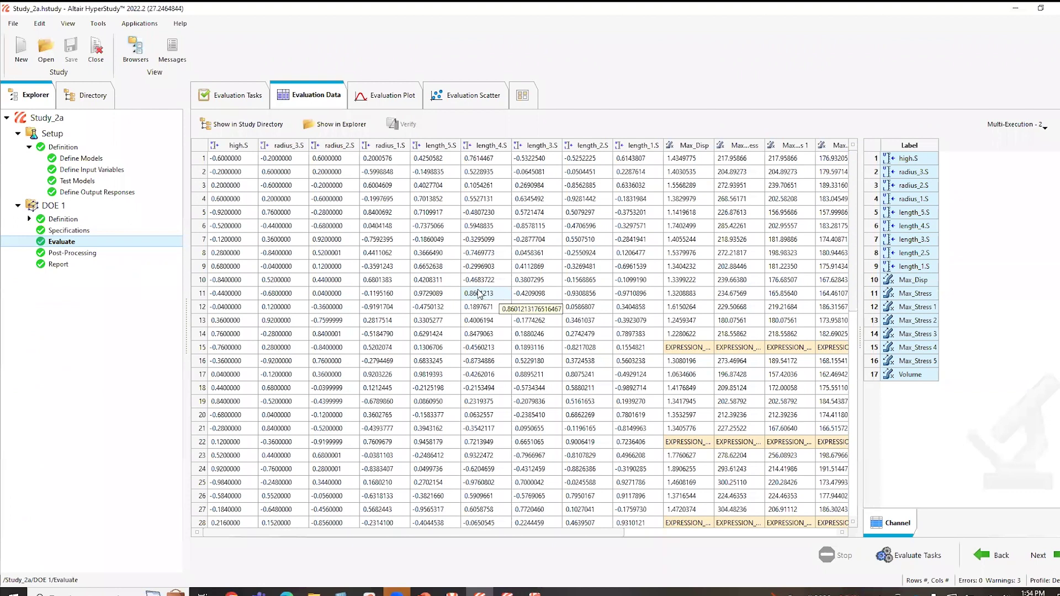
pyautogui.click(73, 253)
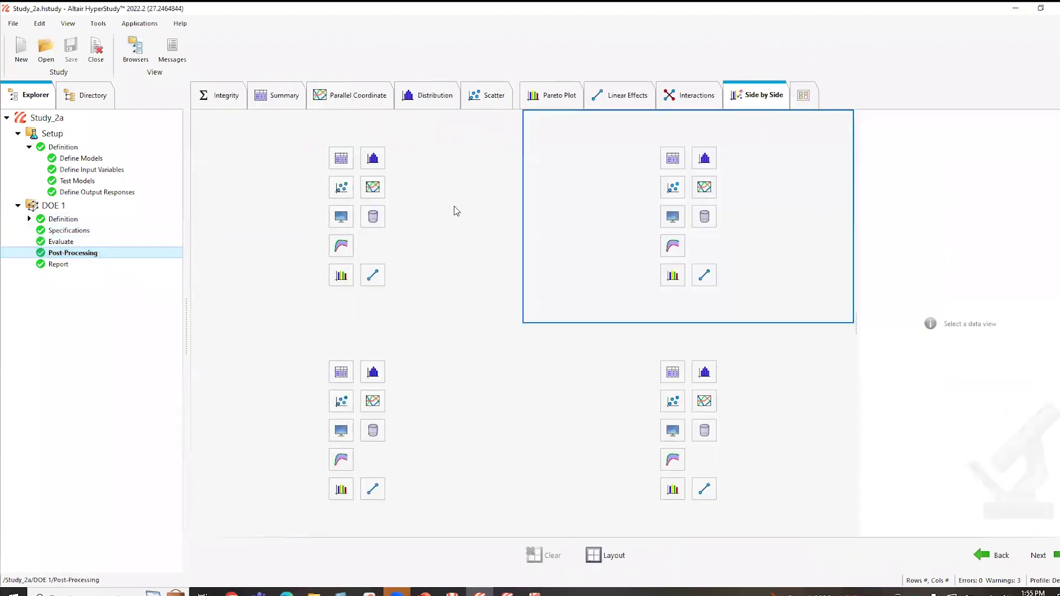
pyautogui.click(553, 95)
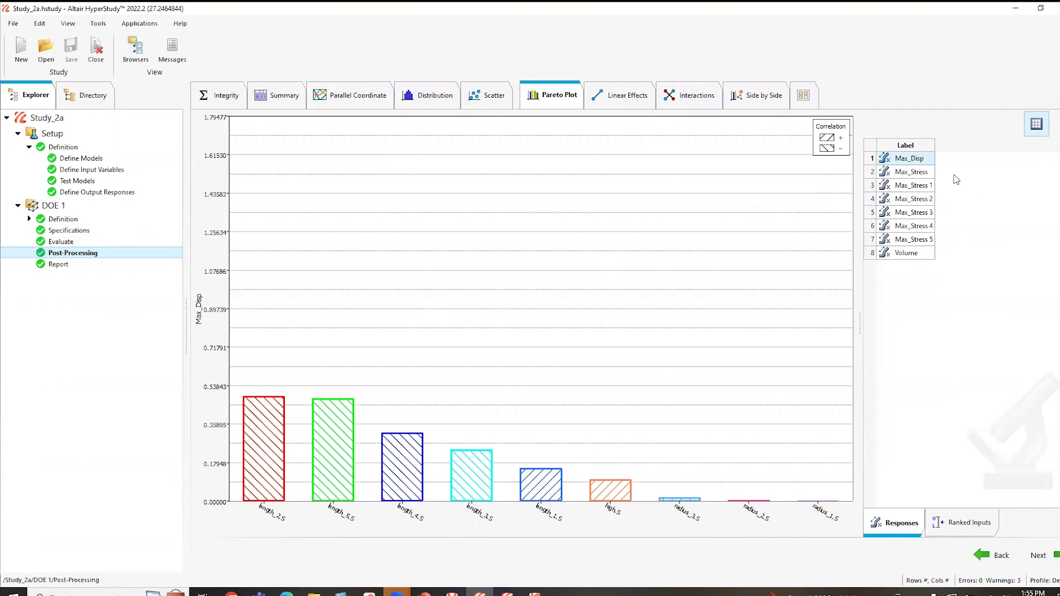
pyautogui.click(932, 163)
pyautogui.click(741, 104)
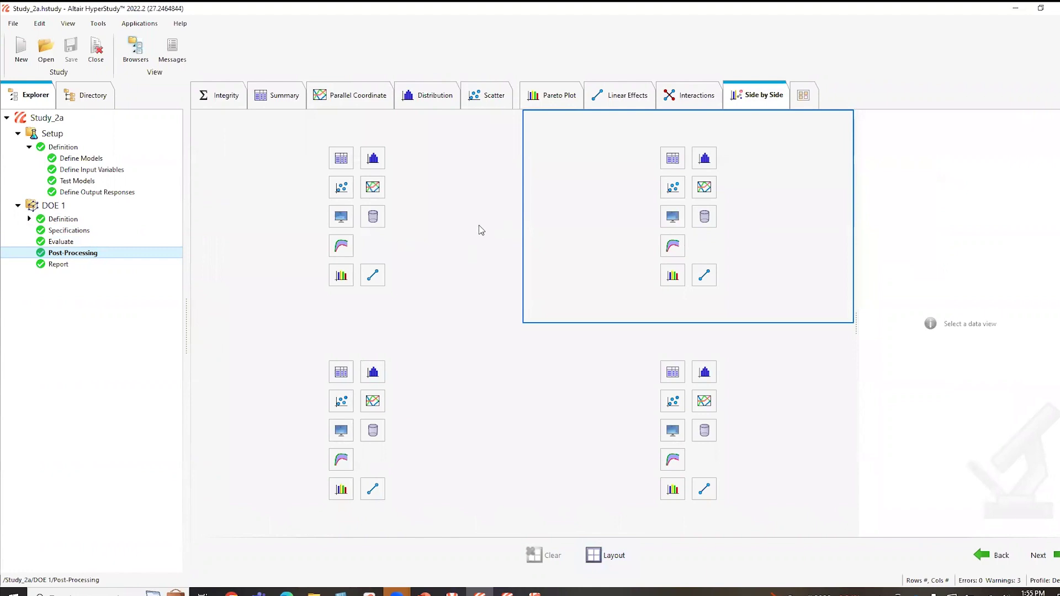
# - Place Pareto plots of Max_Disp, Max_Stress, Max_Stress 1 and Volume in the four panes
pyautogui.click(343, 279)
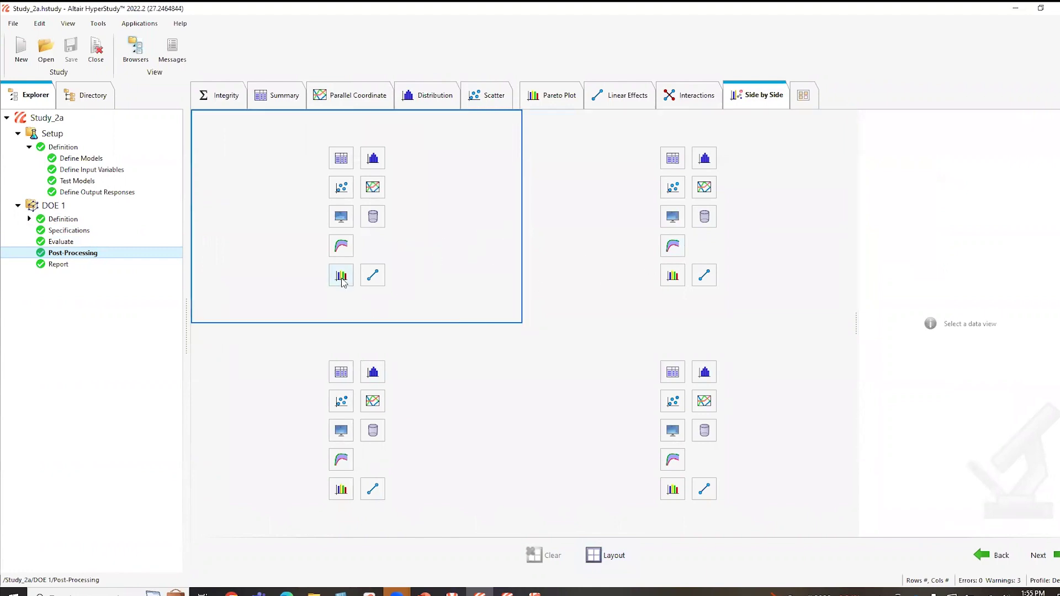
pyautogui.click(670, 276)
pyautogui.click(340, 489)
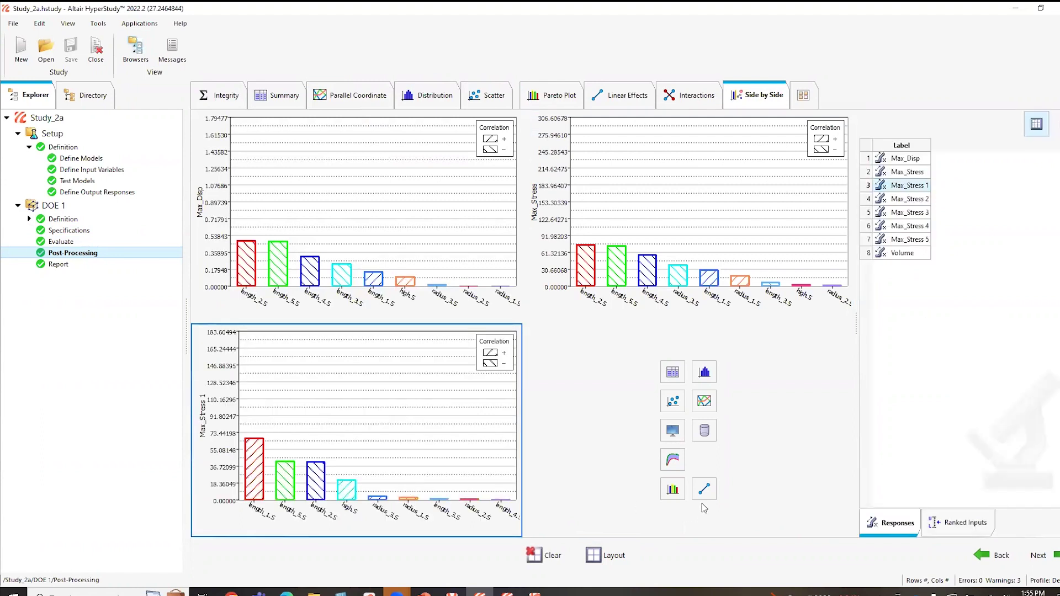
pyautogui.click(667, 491)
# - Change the bottom-left Pareto chart from Max_Stress 1 to Max_Stress 3
pyautogui.click(441, 209)
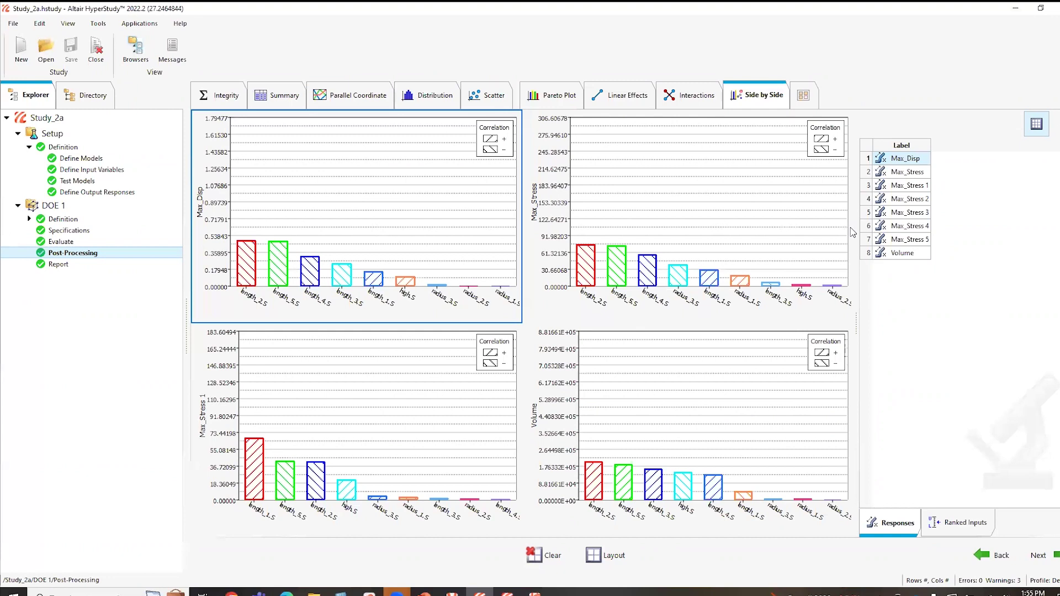
pyautogui.click(698, 207)
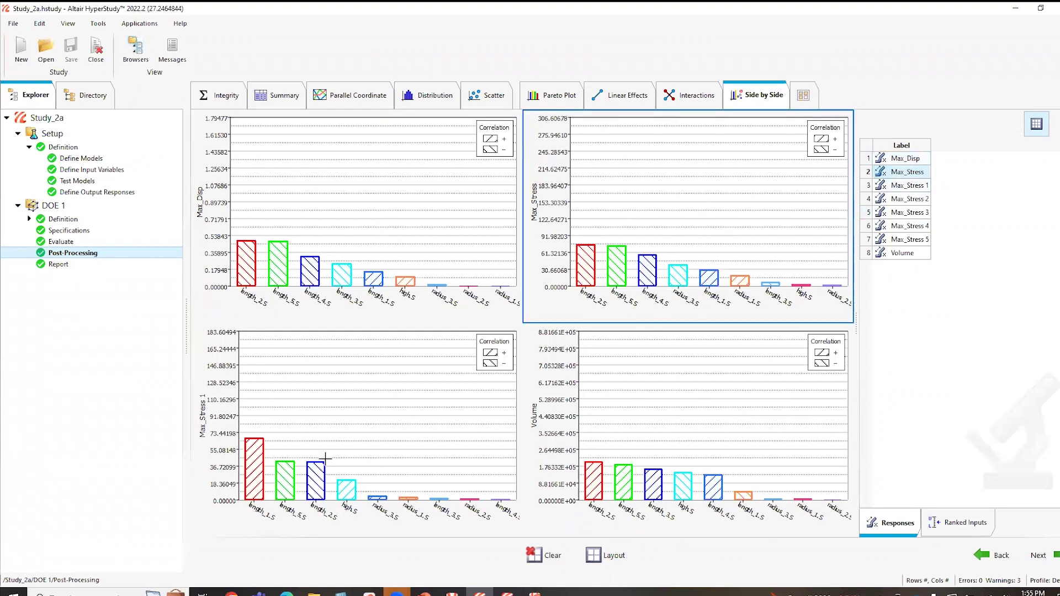
pyautogui.click(326, 431)
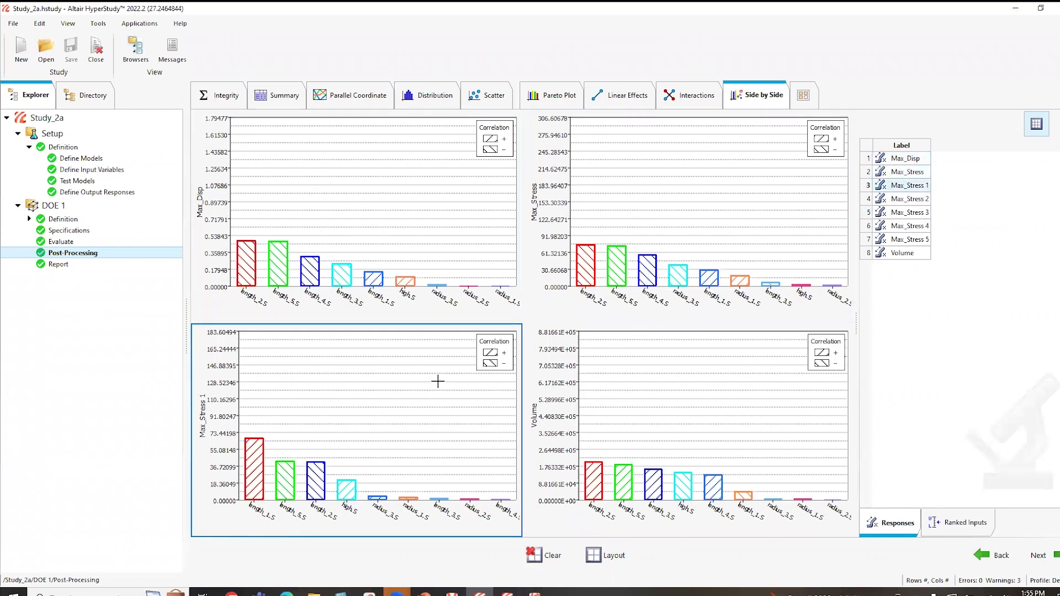
pyautogui.click(912, 213)
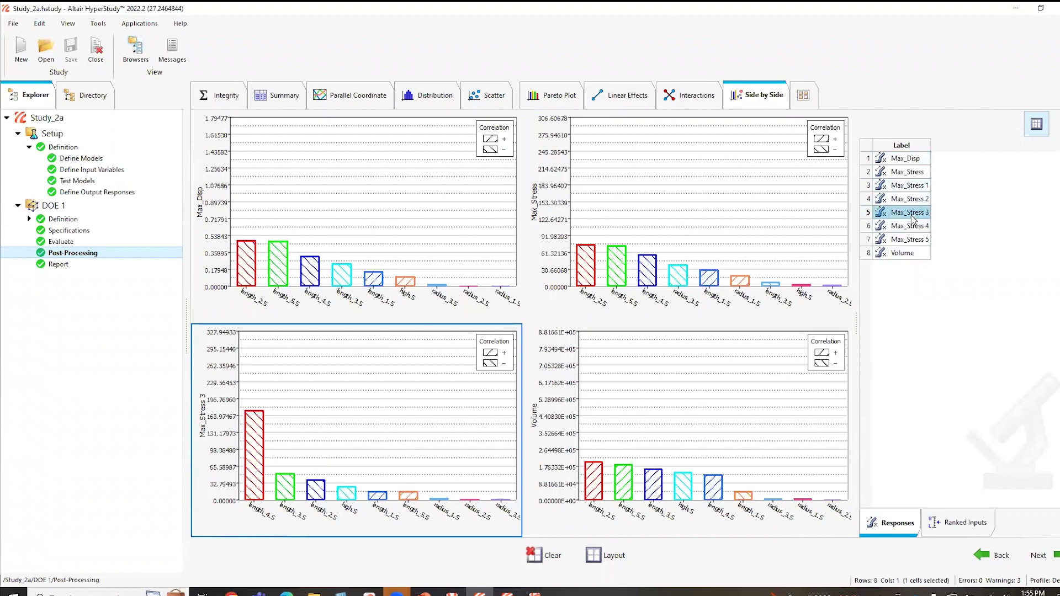
pyautogui.click(741, 414)
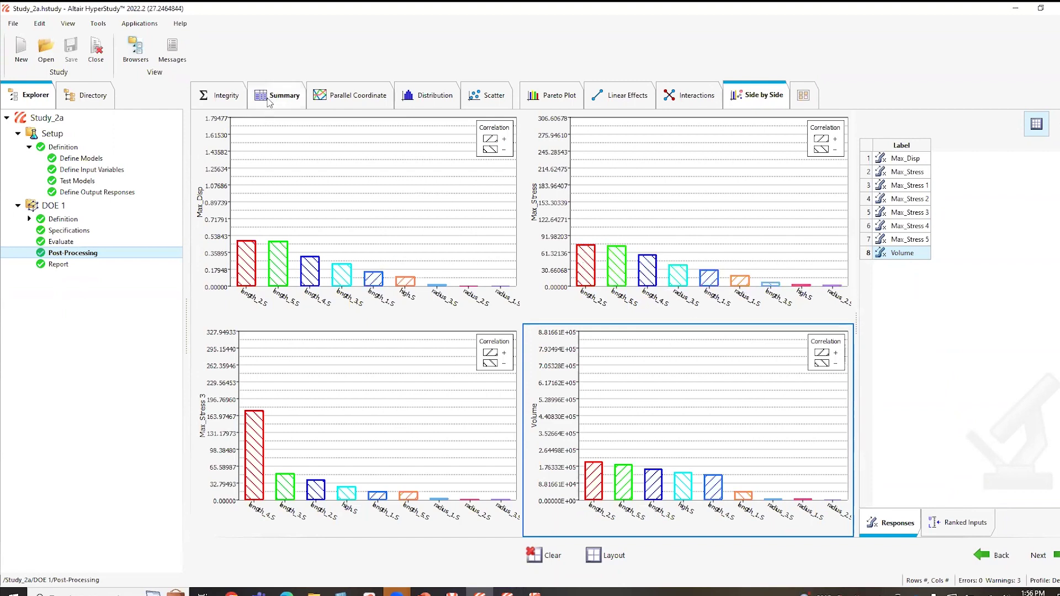
# - Browse Summary, Parallel Coordinate, Distribution, Scatter, Pareto and Linear Effects, ending on the high.S–radius_3.S Interactions plot
pyautogui.click(270, 103)
pyautogui.click(344, 98)
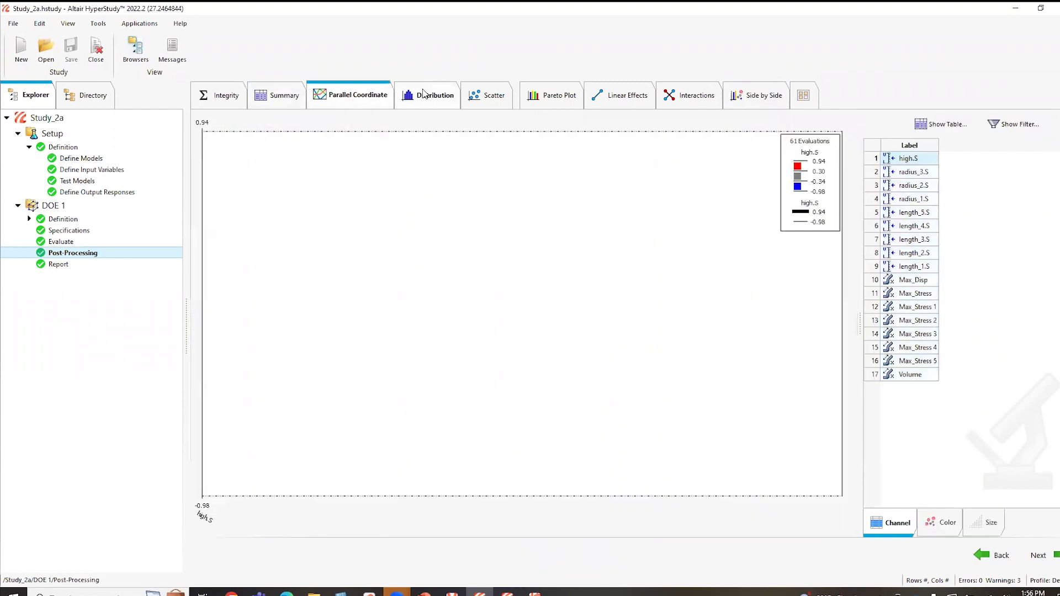
pyautogui.click(424, 95)
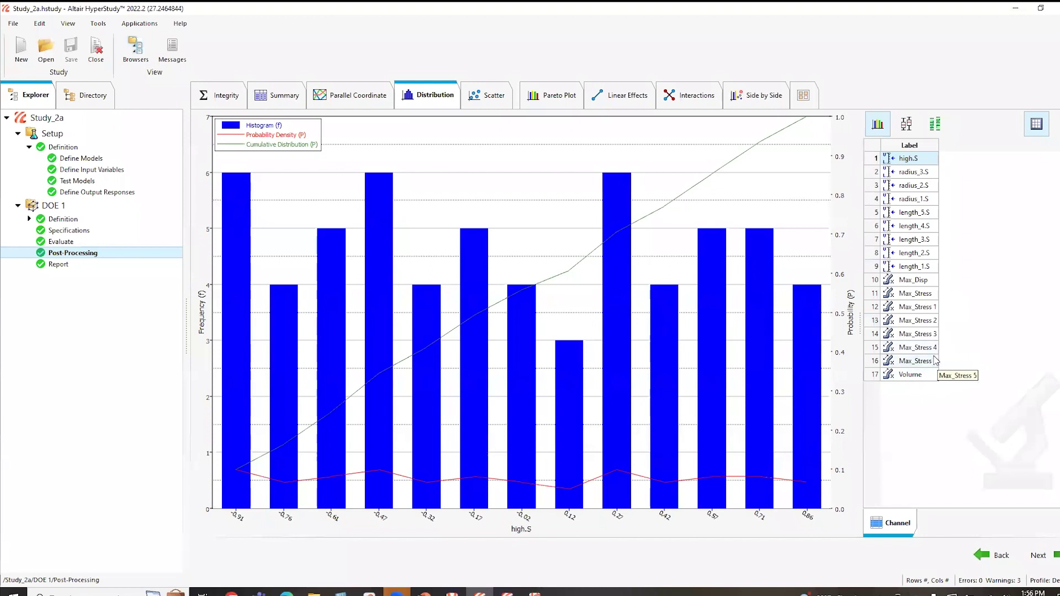
pyautogui.click(474, 87)
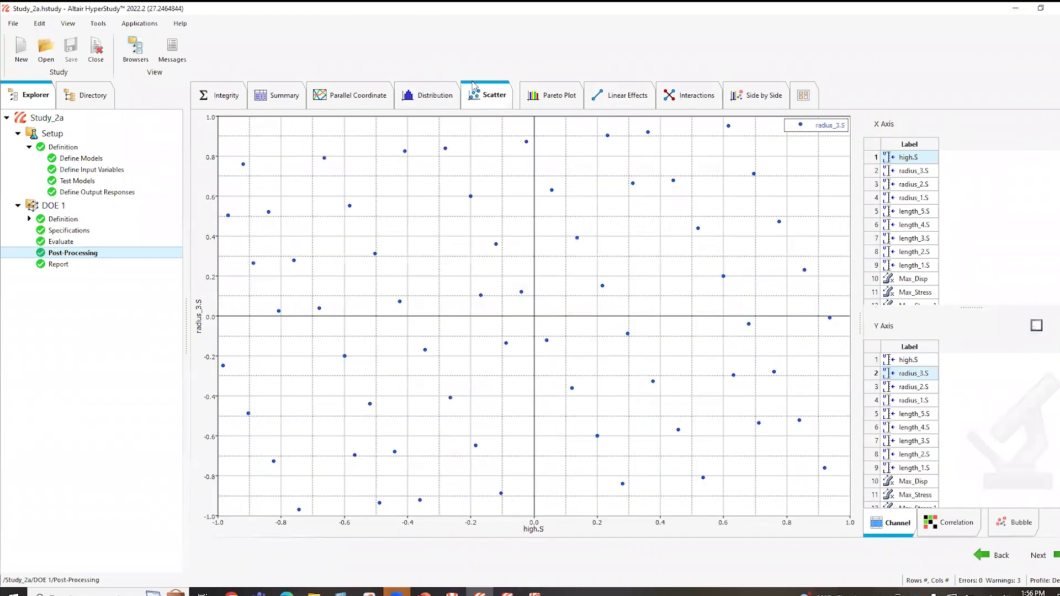
pyautogui.click(555, 95)
pyautogui.click(621, 100)
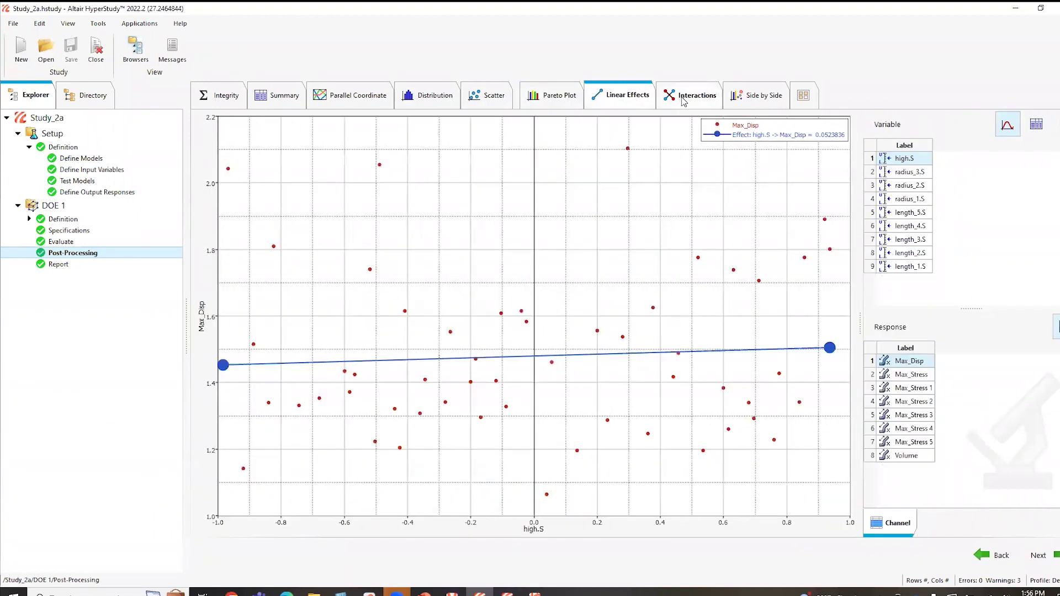
pyautogui.click(694, 97)
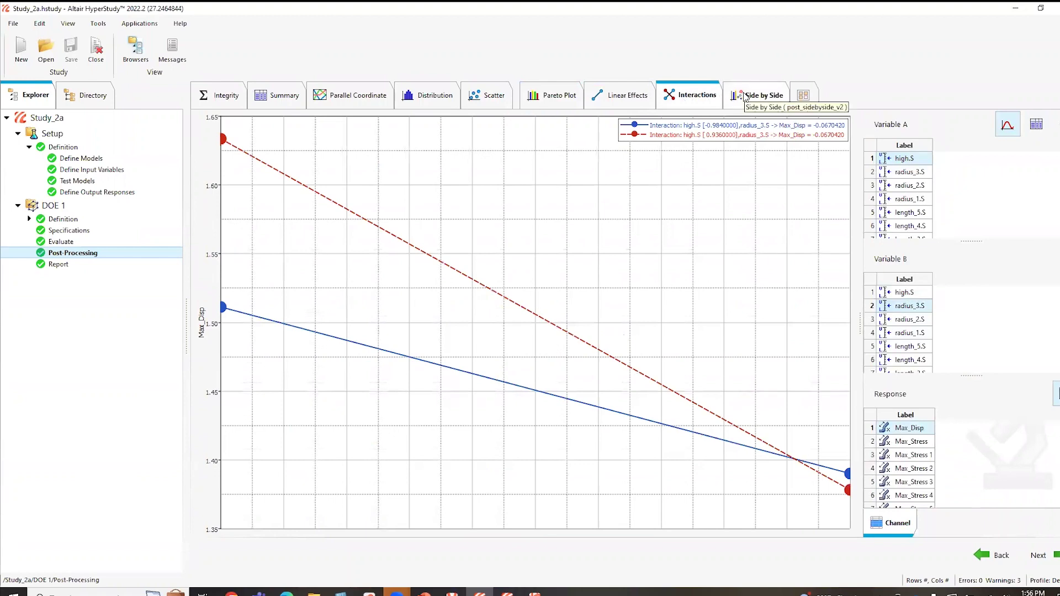